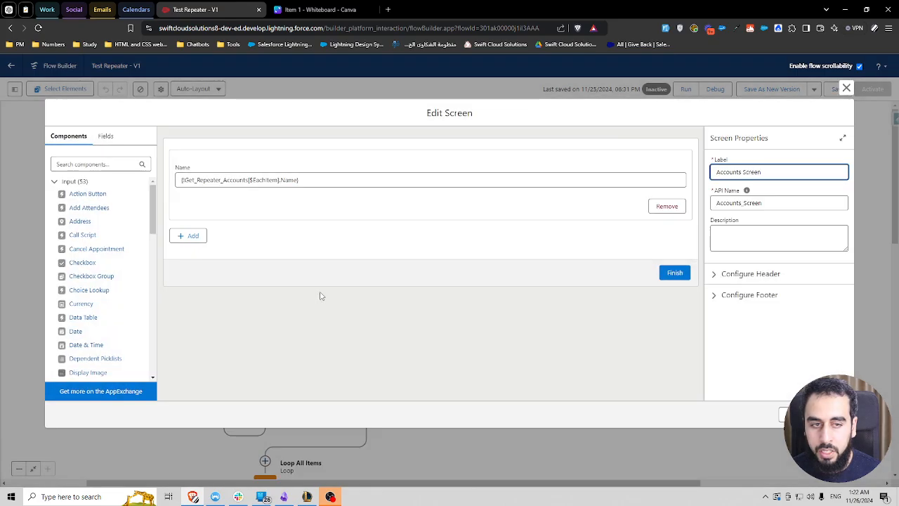
Step: Examine the Repeater's prepopulated items collection and the Name field's default value on the Accounts Screen
click(319, 151)
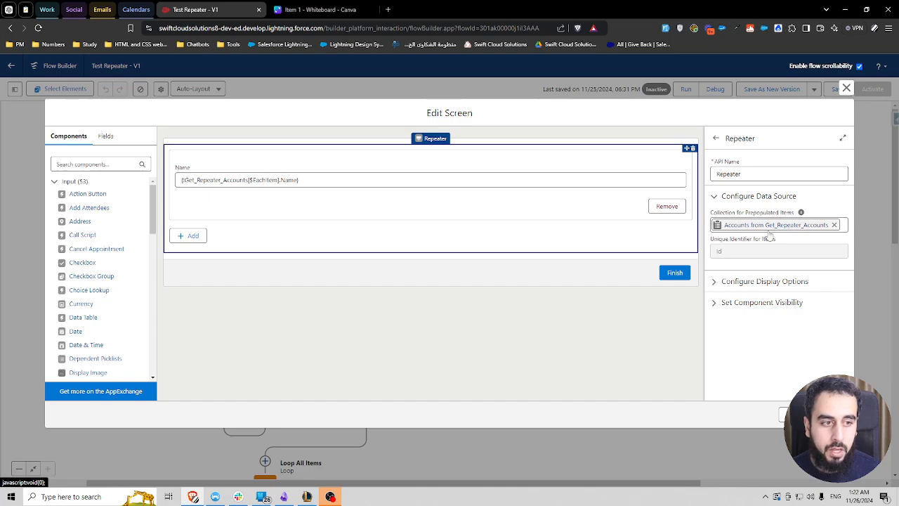
drag(746, 214, 793, 218)
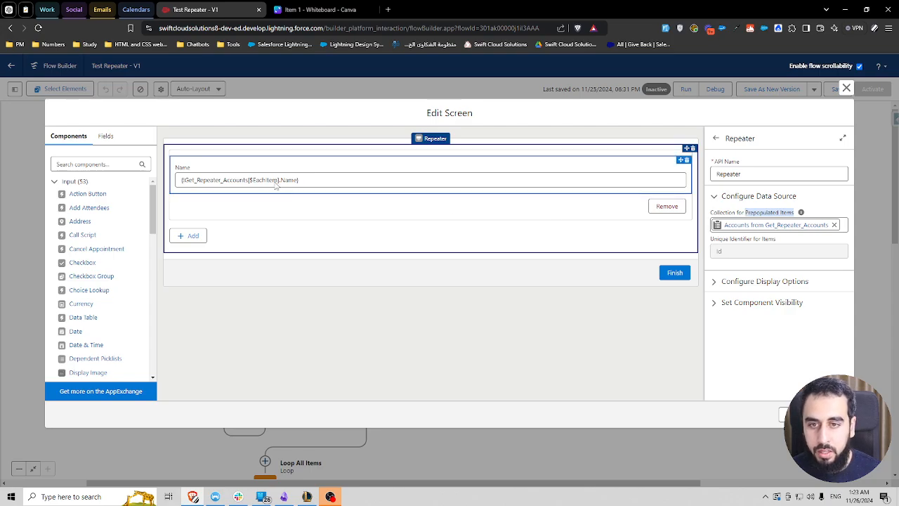
click(299, 175)
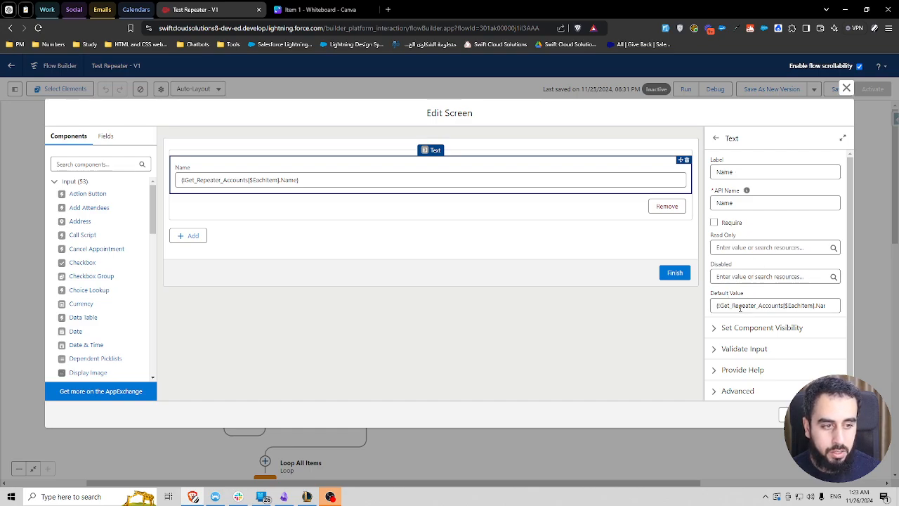
drag(736, 306, 826, 305)
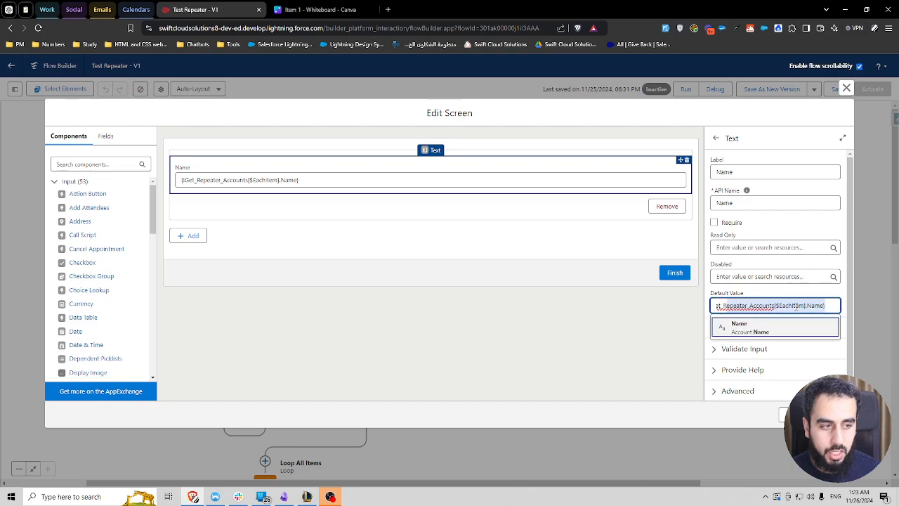
click(813, 307)
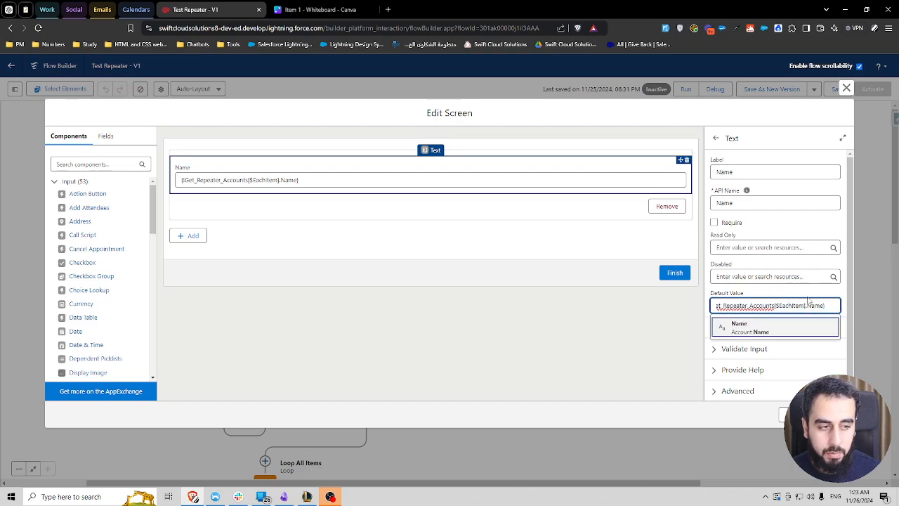
click(739, 289)
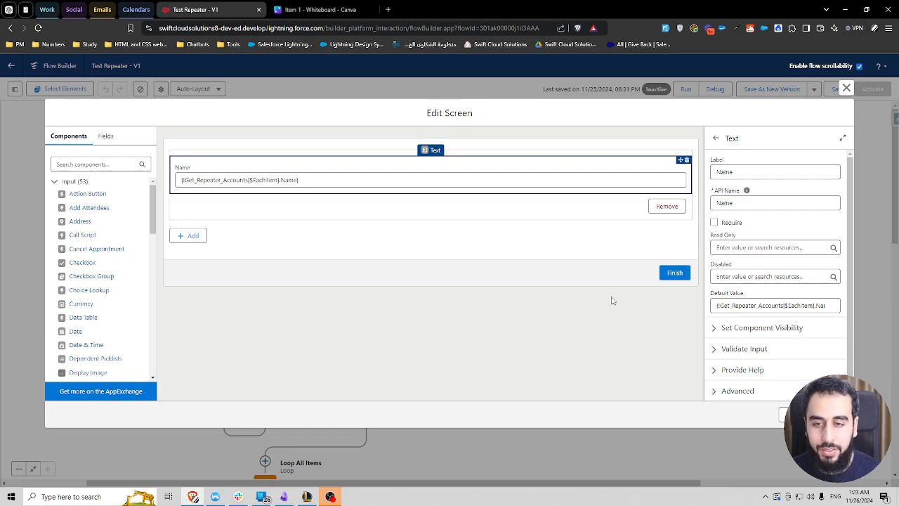
click(775, 410)
Step: Add a Loop element directly after the Accounts Screen and browse the Repeater's outputs for its collection variable
scroll(316, 275, down, 2)
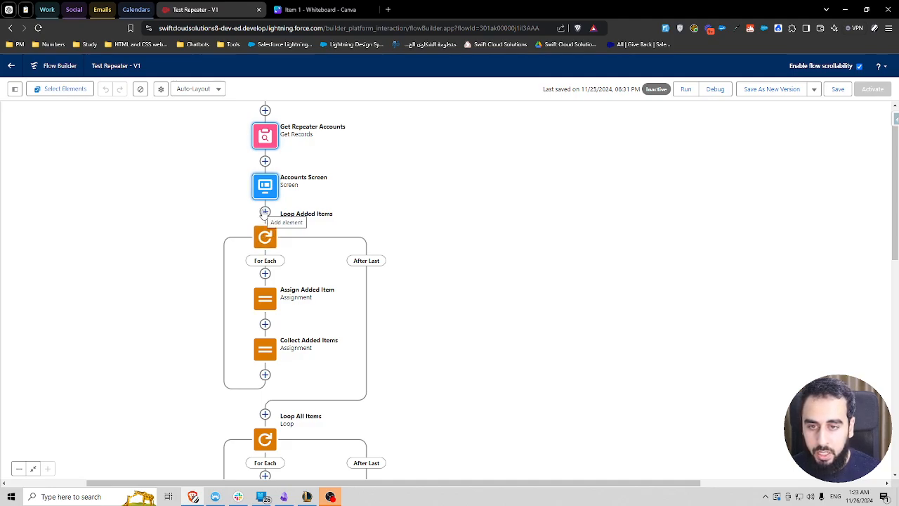
click(264, 212)
text(loop)
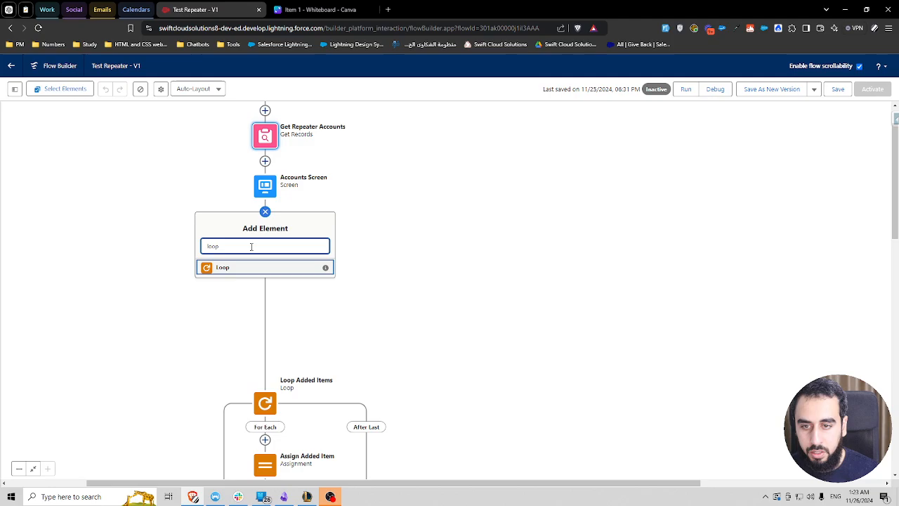
click(251, 267)
click(658, 275)
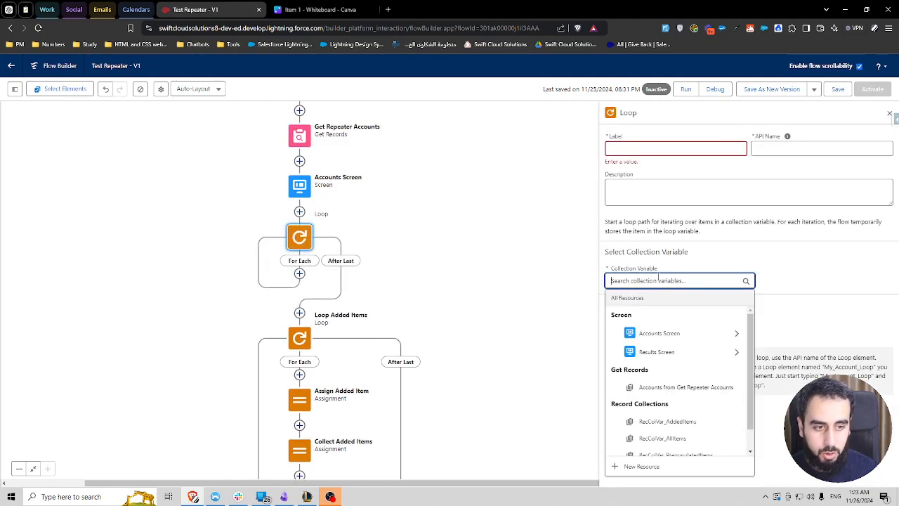
click(667, 334)
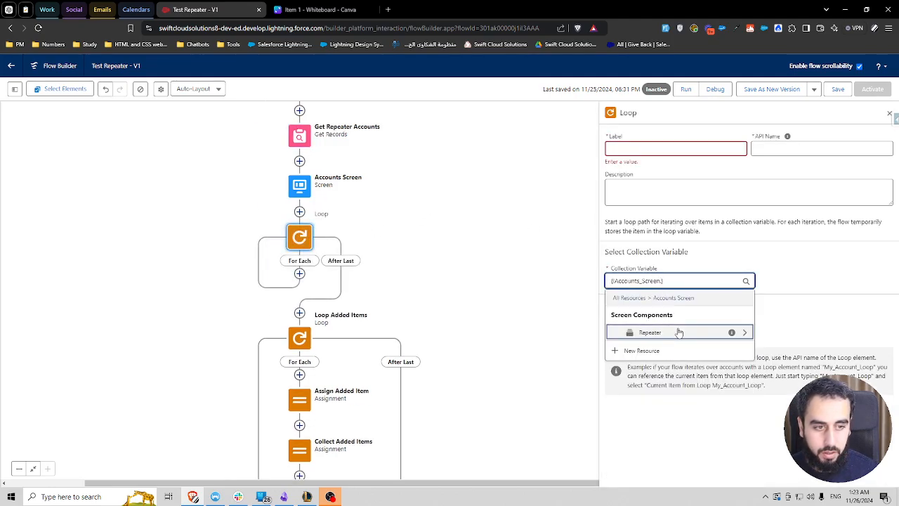
click(651, 334)
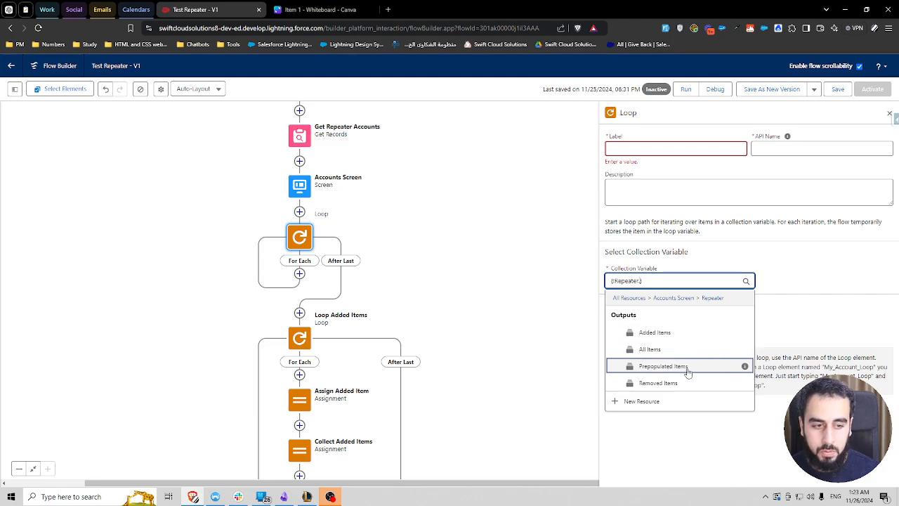
Step: Close the unfinished loop's settings and delete that loop from below the Accounts Screen
click(889, 113)
click(299, 237)
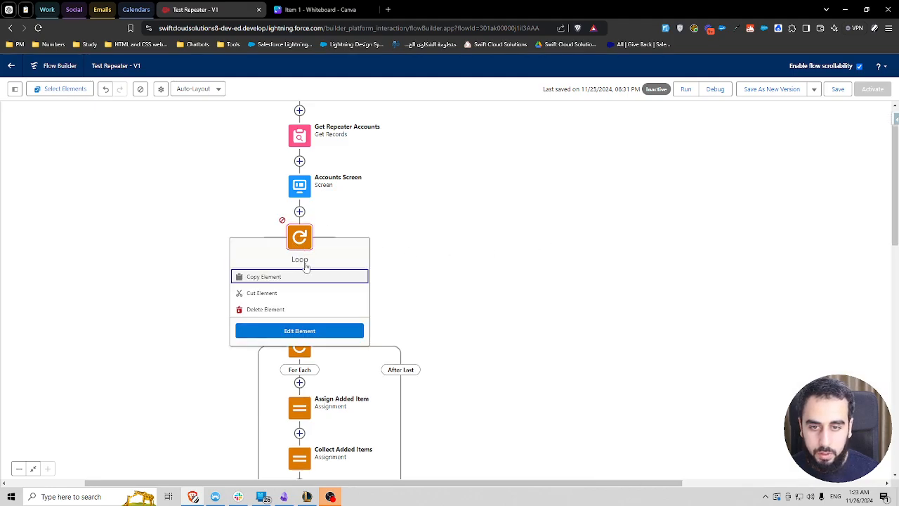
click(272, 309)
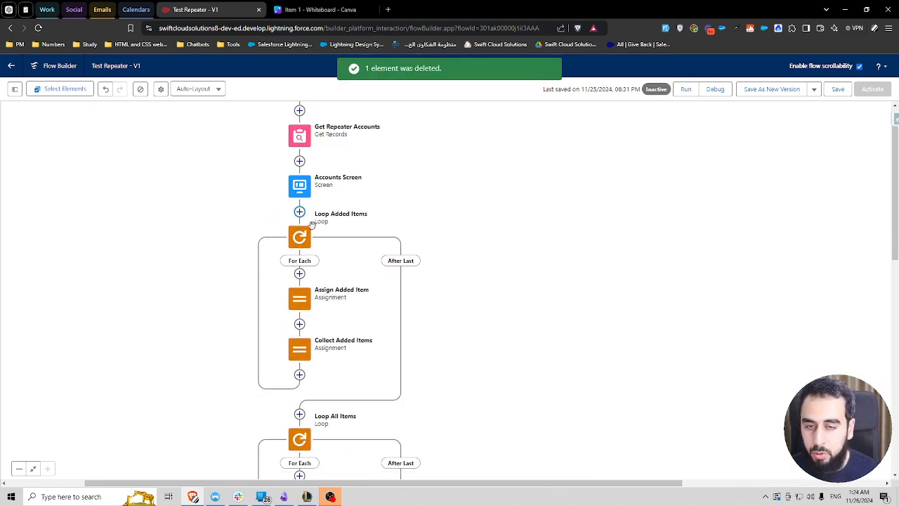
Step: Review the flow's loops and examine the Assign Added Item and Collect Added Items assignments
scroll(337, 223, down, 5)
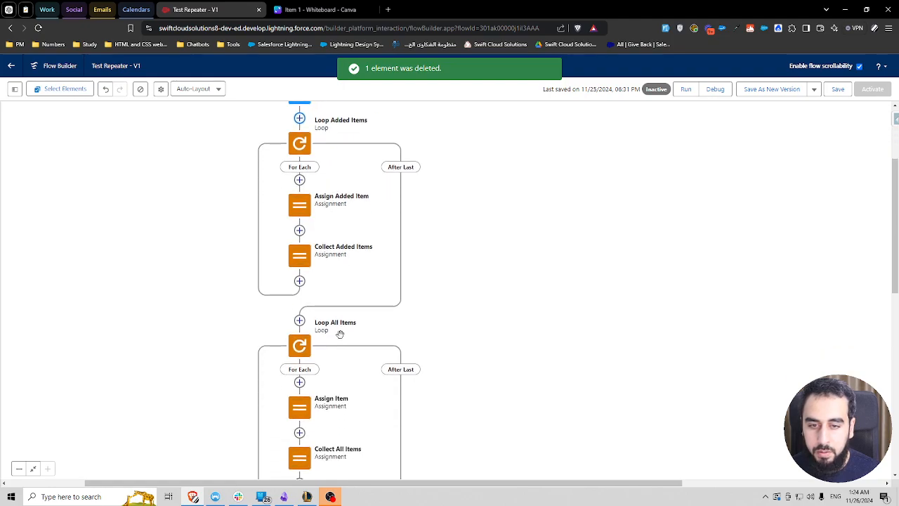
scroll(326, 332, down, 2)
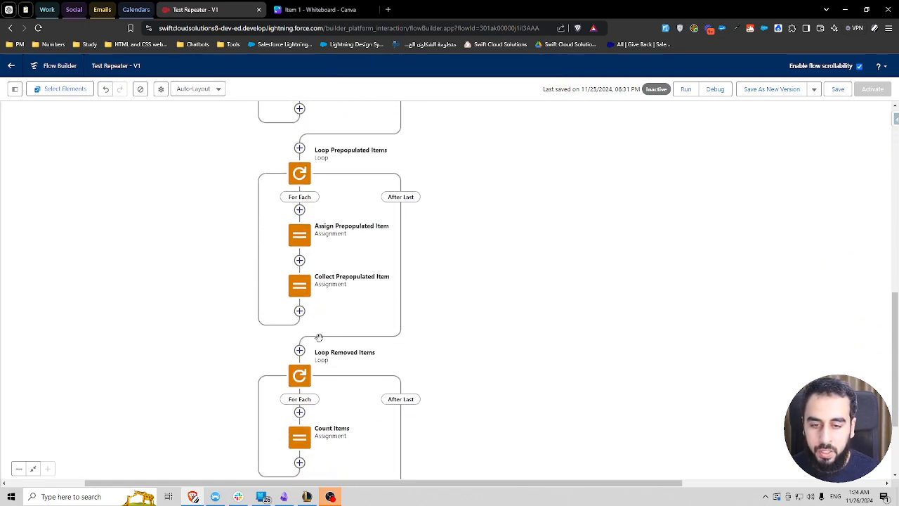
scroll(328, 373, up, 3)
scroll(327, 374, up, 3)
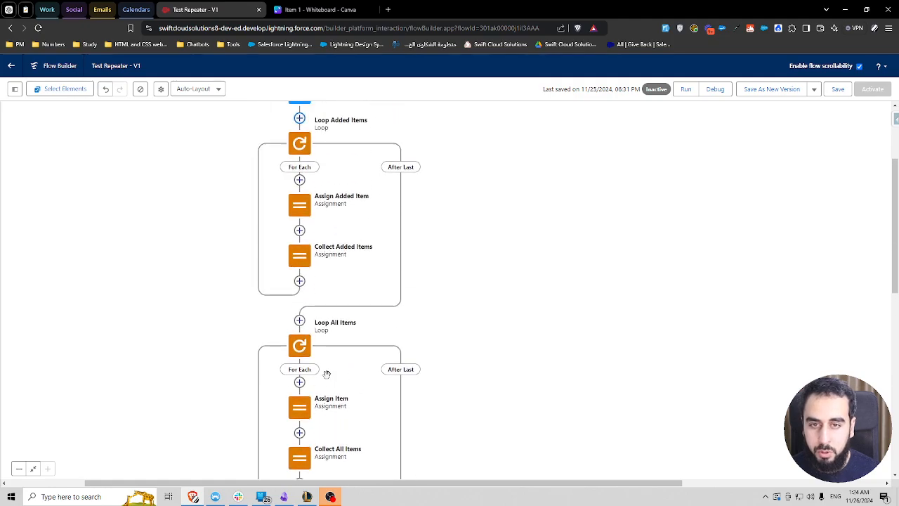
double_click(298, 206)
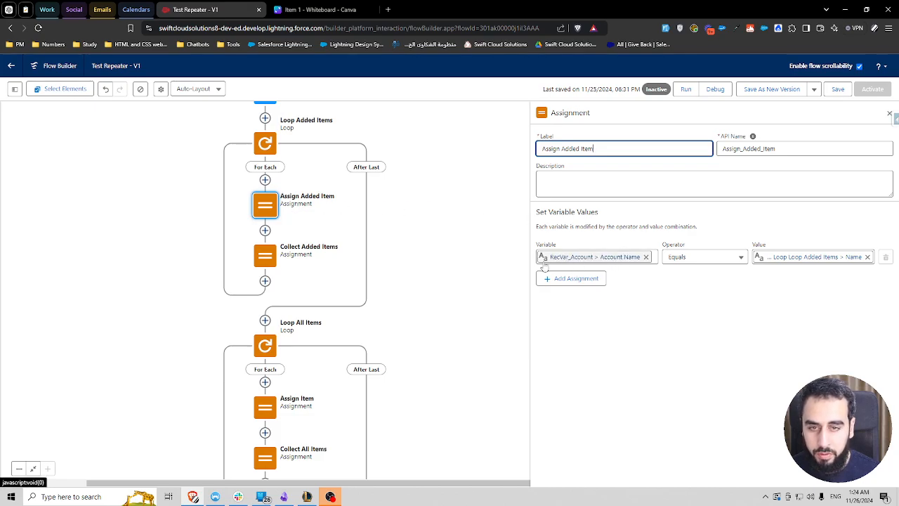
click(295, 259)
click(296, 259)
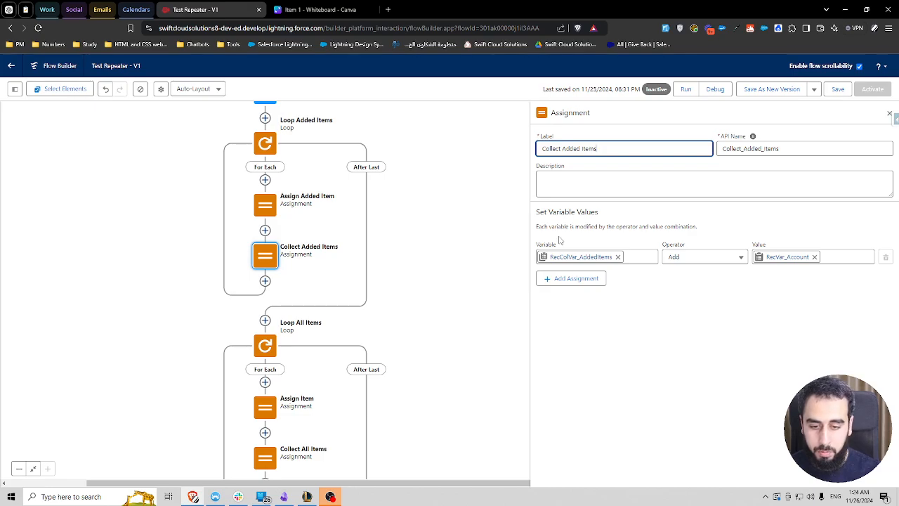
click(888, 115)
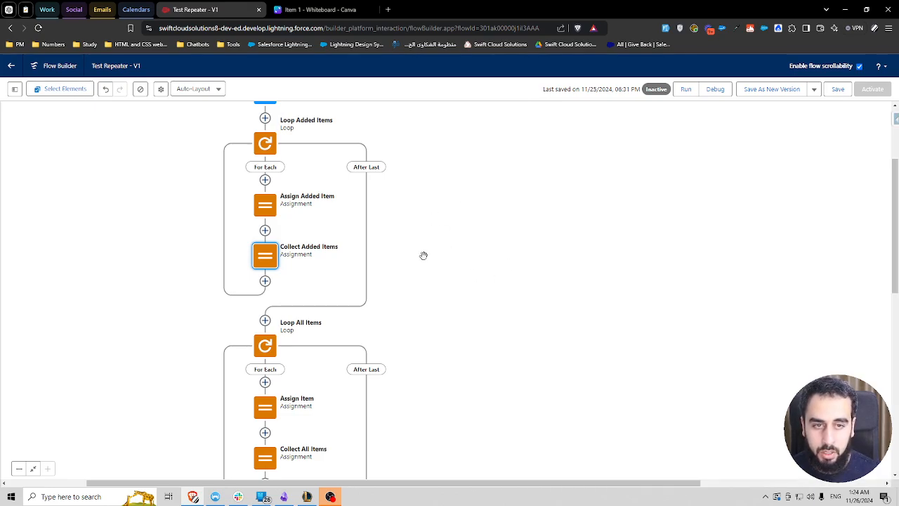
Step: Examine the Results Screen's data tables, the Added Items table's source collection and the removed items text
scroll(424, 255, down, 5)
scroll(423, 255, down, 3)
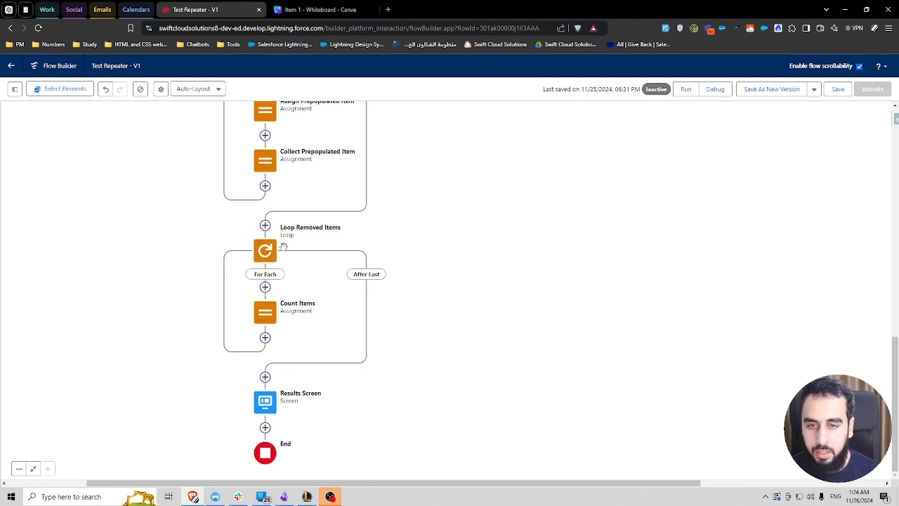
drag(191, 299, 233, 307)
click(312, 410)
double_click(313, 411)
scroll(354, 311, down, 1)
scroll(239, 225, up, 1)
scroll(240, 270, down, 1)
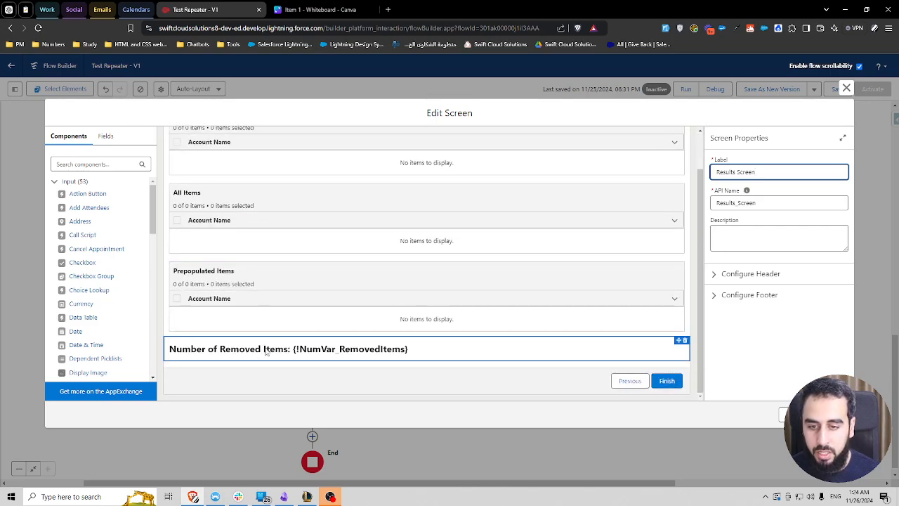
scroll(246, 281, up, 1)
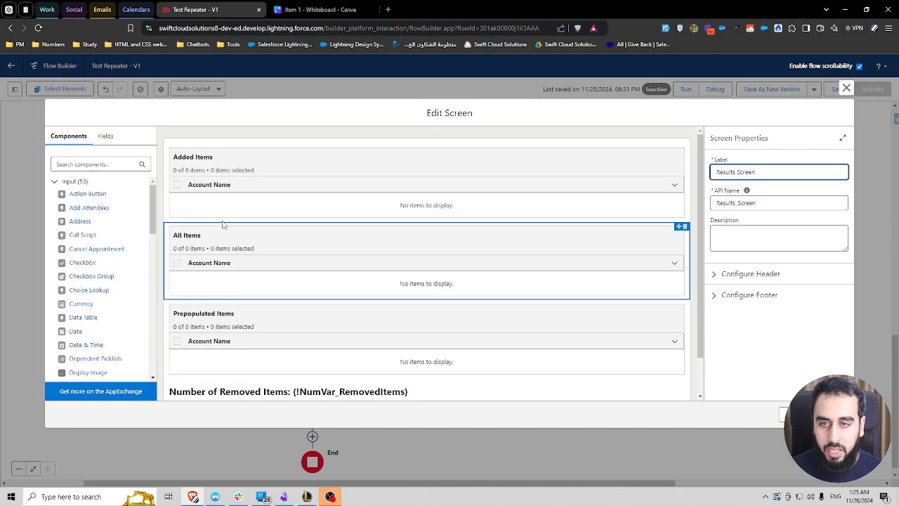
click(225, 176)
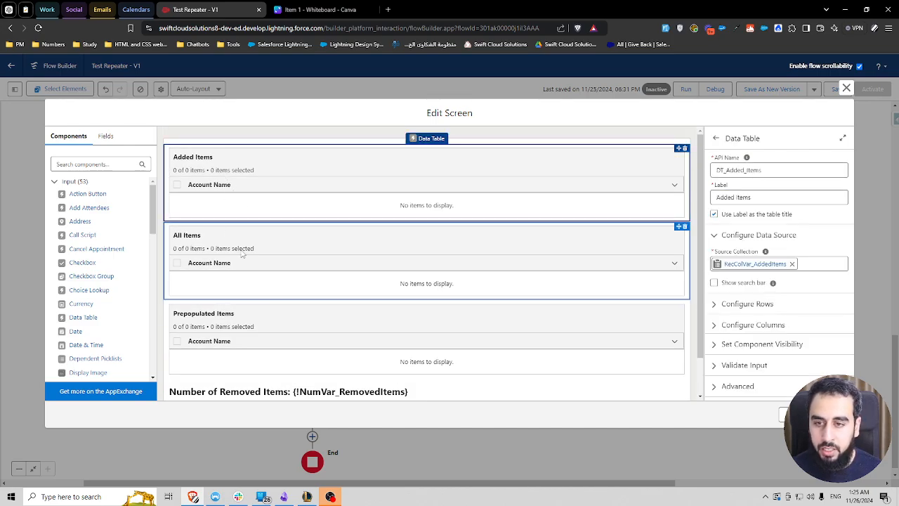
scroll(210, 210, down, 1)
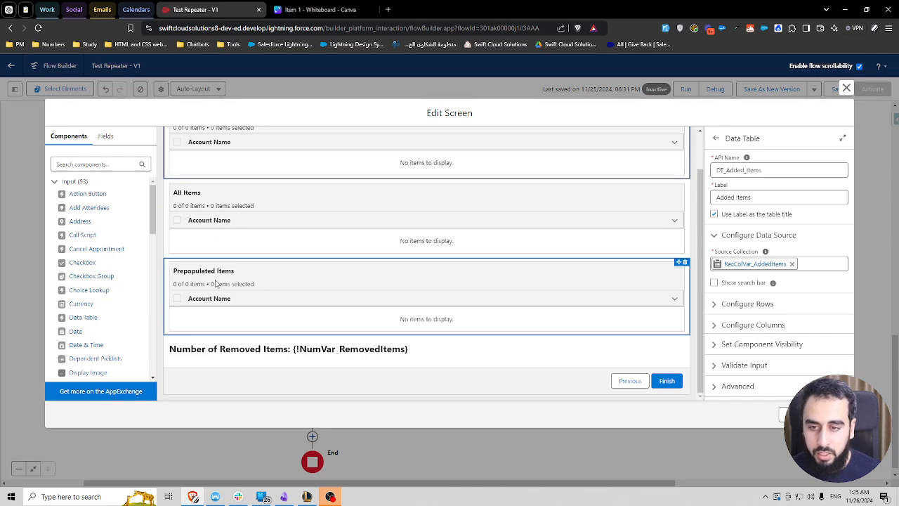
click(783, 415)
Step: Debug the flow with the default options and proceed to the results screen with the prepopulated accounts unchanged
click(716, 89)
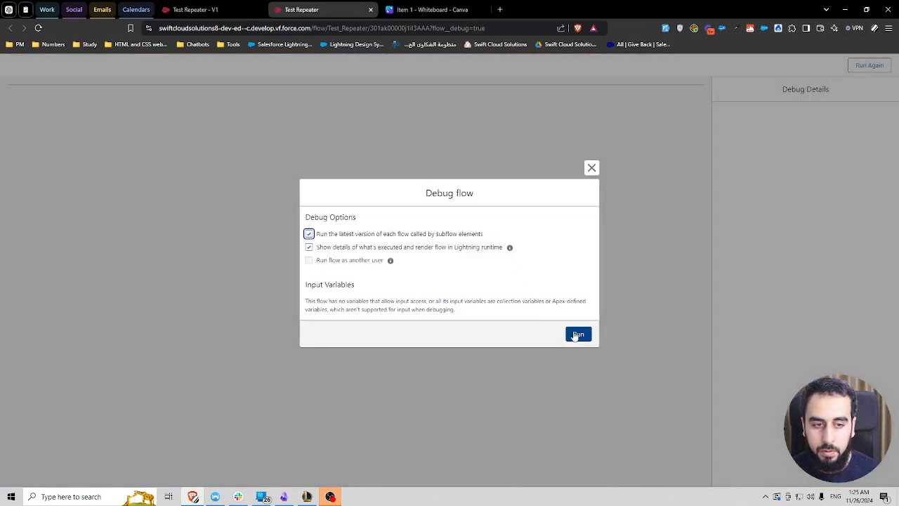
click(577, 334)
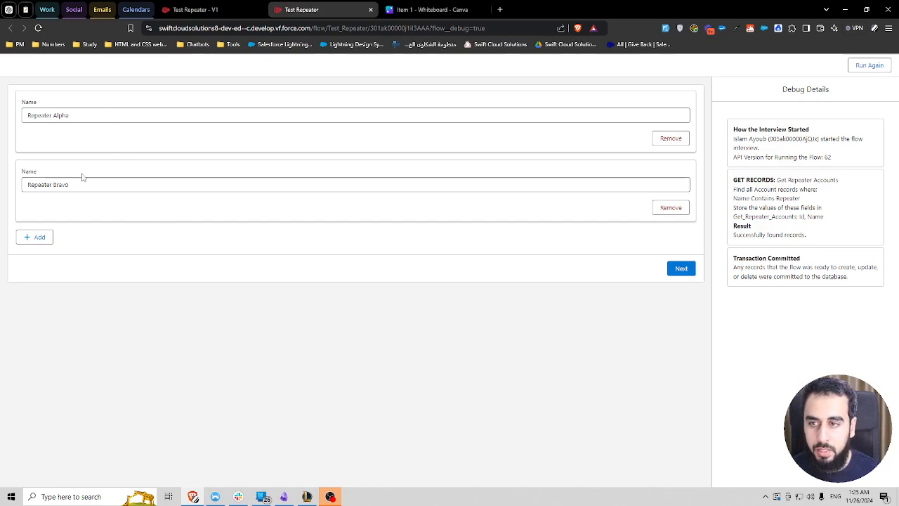
drag(51, 115, 27, 115)
click(68, 101)
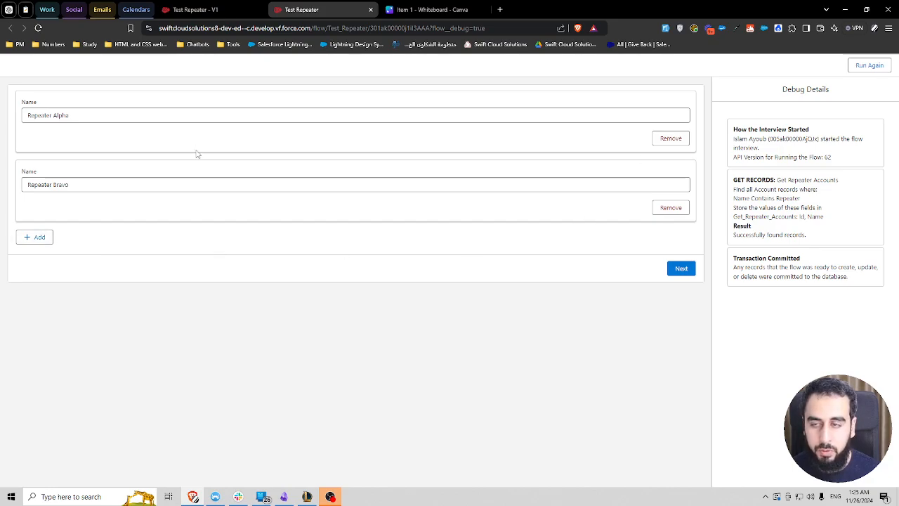
click(680, 269)
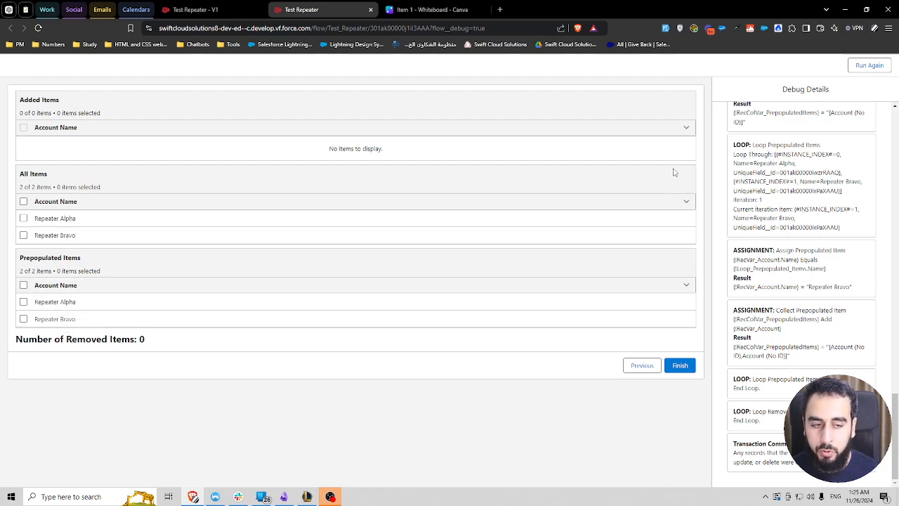
Step: Rerun the debug with an extra repeater item named Repeater Delta and proceed to the results screen
click(868, 65)
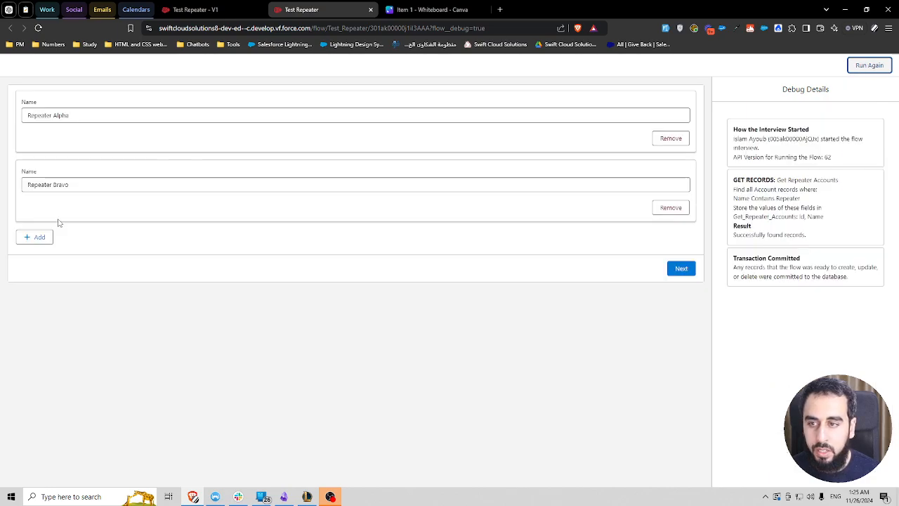
click(40, 237)
click(54, 251)
click(91, 275)
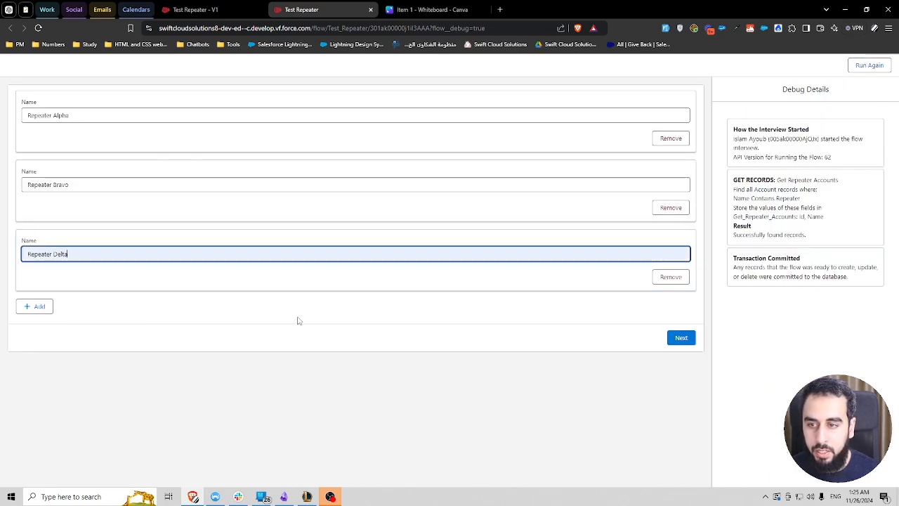
click(679, 338)
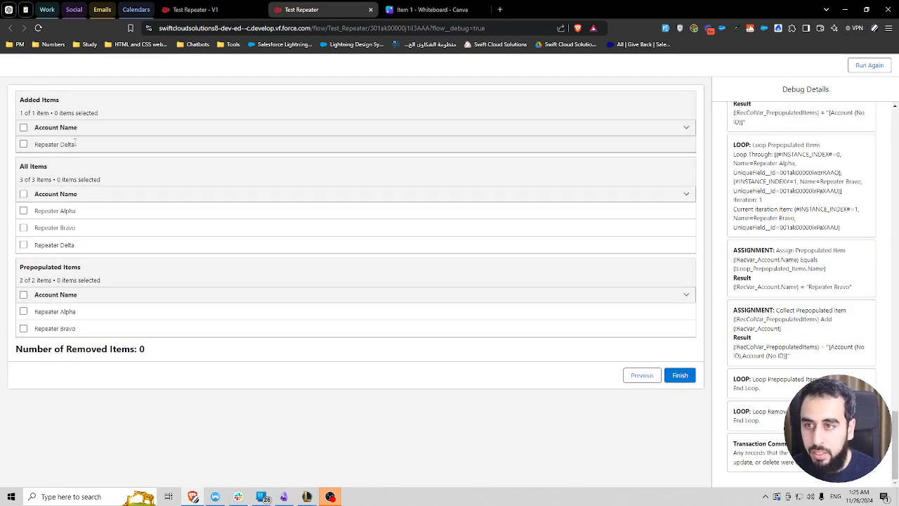
Step: Check the accounts listed in the Added Items, All Items and Prepopulated Items tables
drag(35, 145, 33, 151)
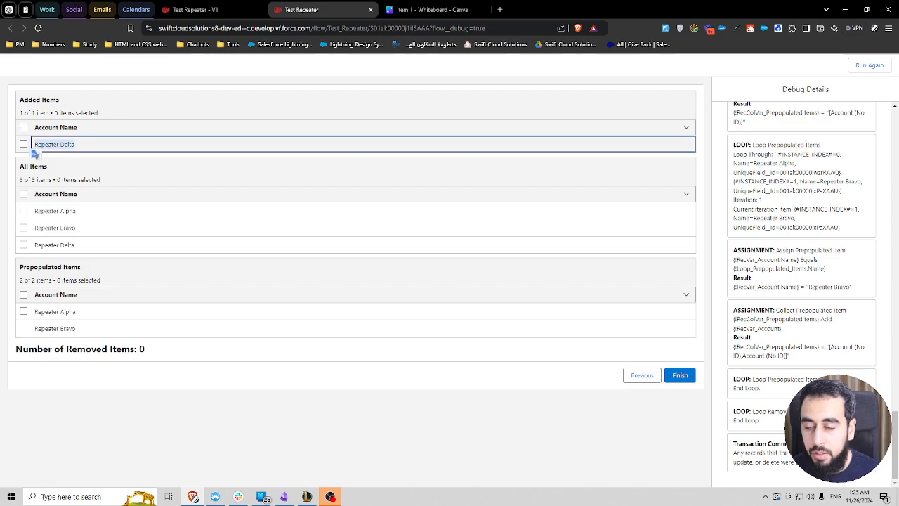
click(55, 143)
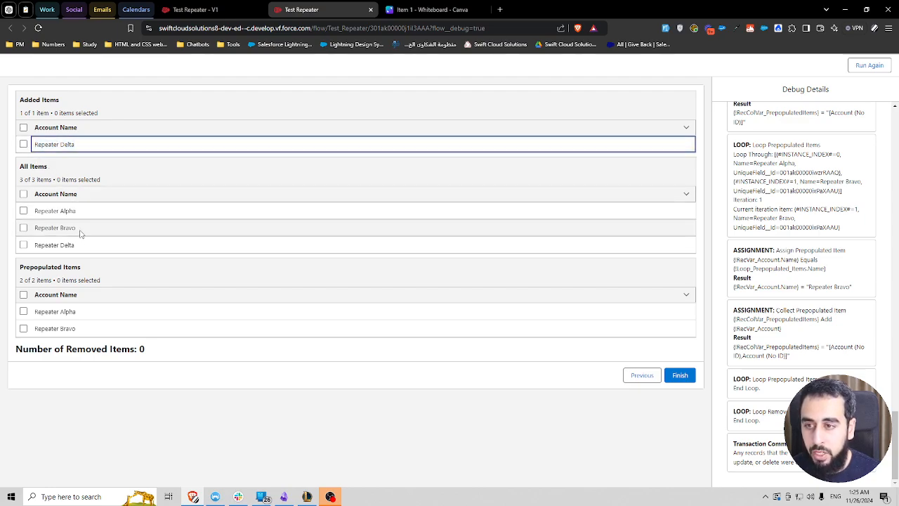
drag(79, 248, 58, 210)
click(61, 210)
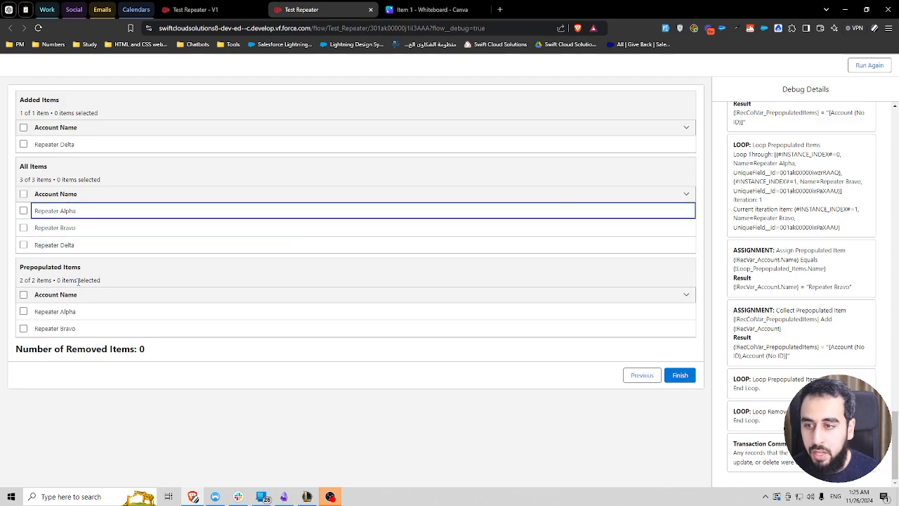
drag(80, 330, 38, 314)
click(40, 314)
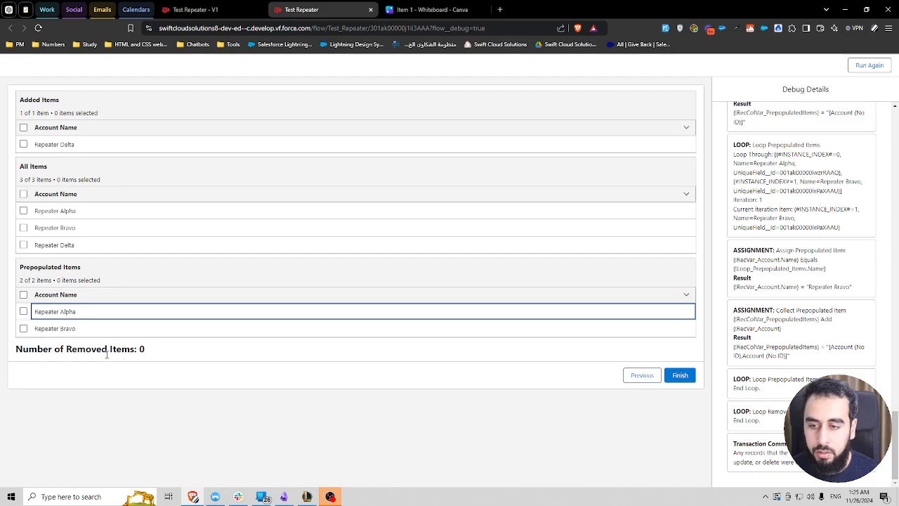
Step: Rerun the debug with the prepopulated Repeater Bravo item removed and proceed to the results screen
click(869, 65)
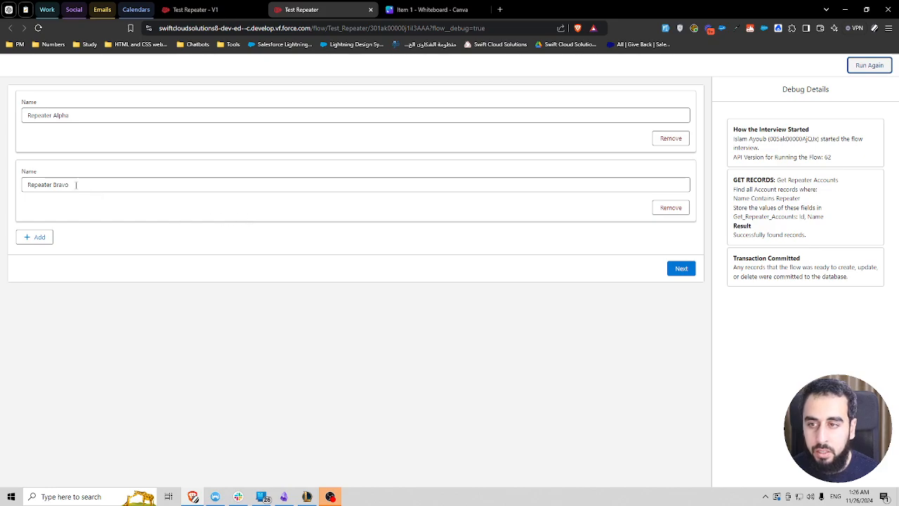
click(669, 209)
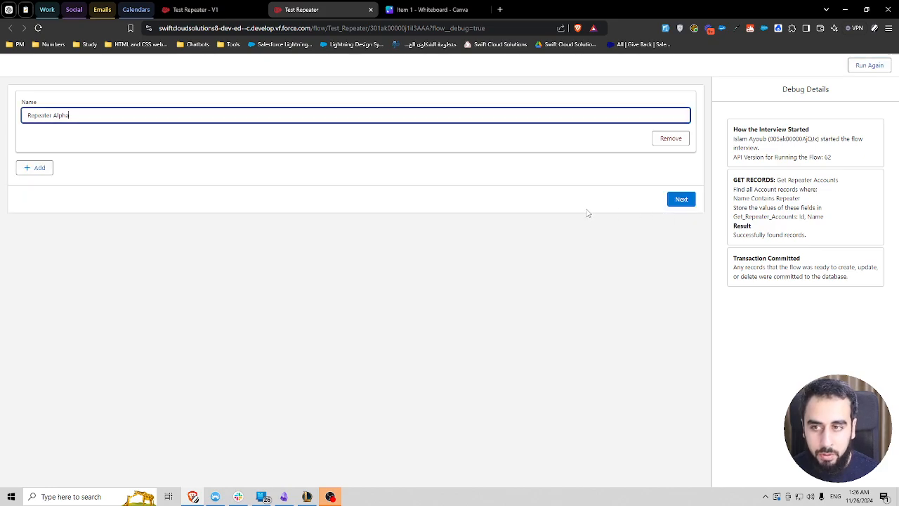
click(683, 200)
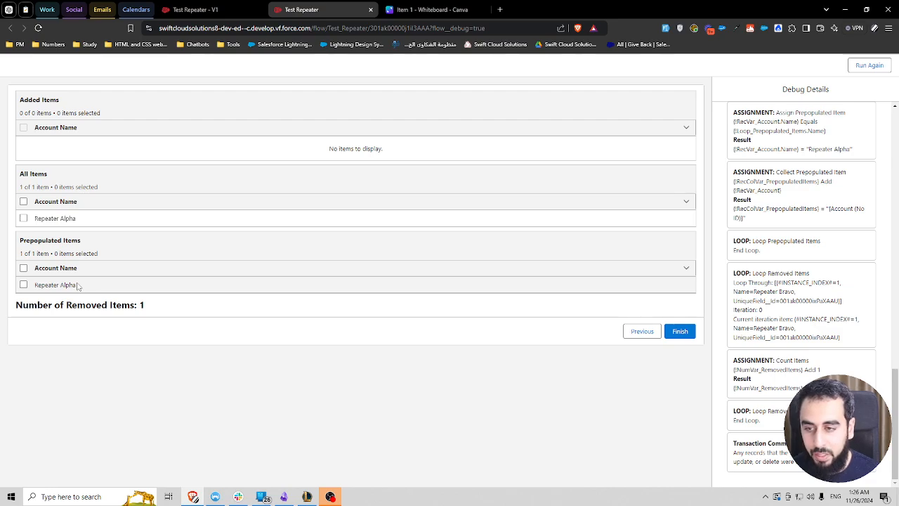
Step: Check the account listed in the Prepopulated Items table and the number of removed items
drag(78, 285, 34, 284)
click(96, 291)
click(105, 305)
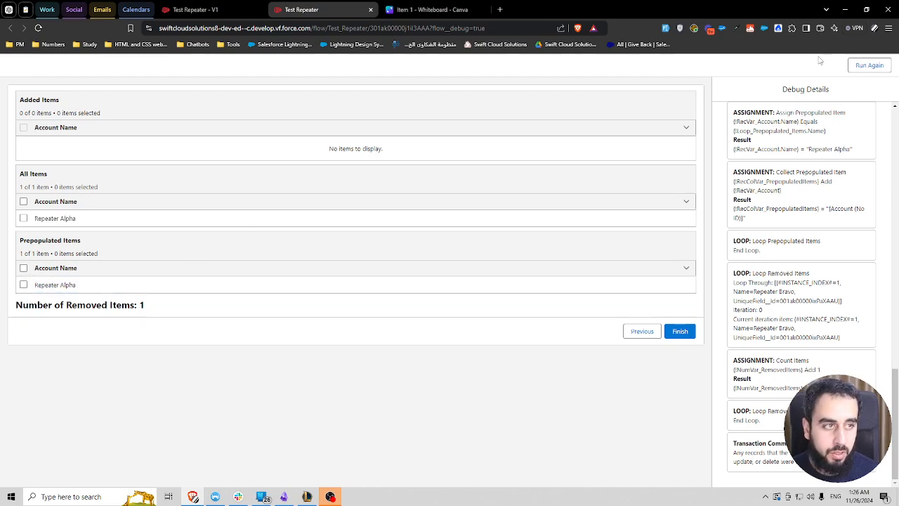
Step: Rerun the debug and add a repeater item named Repeater Delta below the prepopulated accounts
click(869, 65)
click(35, 237)
click(79, 253)
click(98, 276)
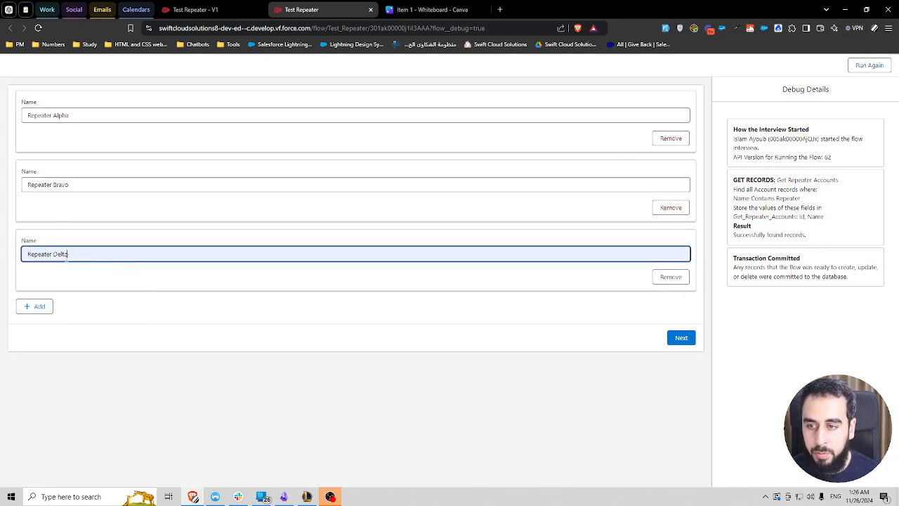
click(175, 287)
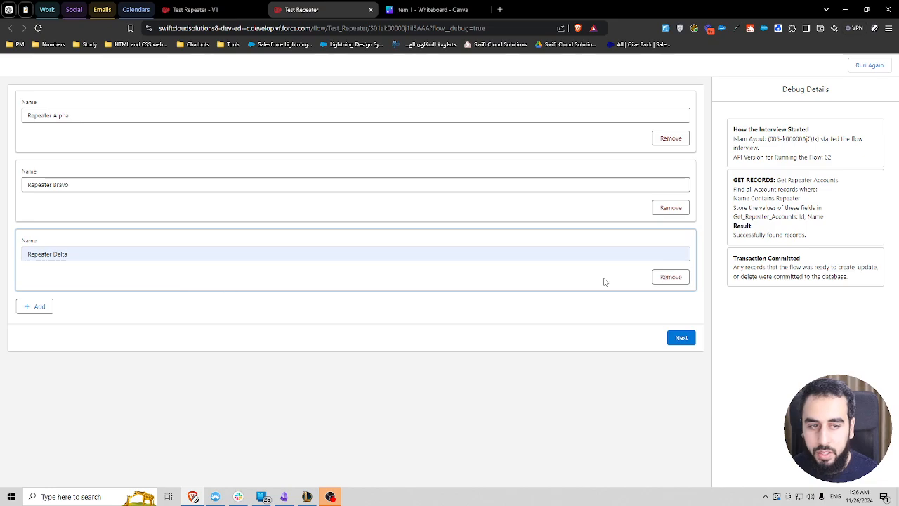
Step: Remove the newly added Repeater Delta item and proceed to the results screen to check the number of removed items
click(669, 277)
click(682, 269)
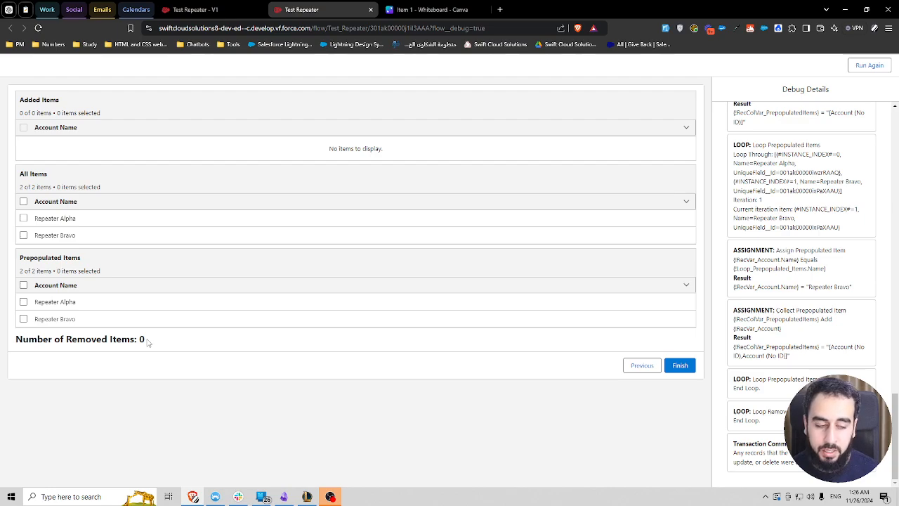
drag(147, 341, 133, 344)
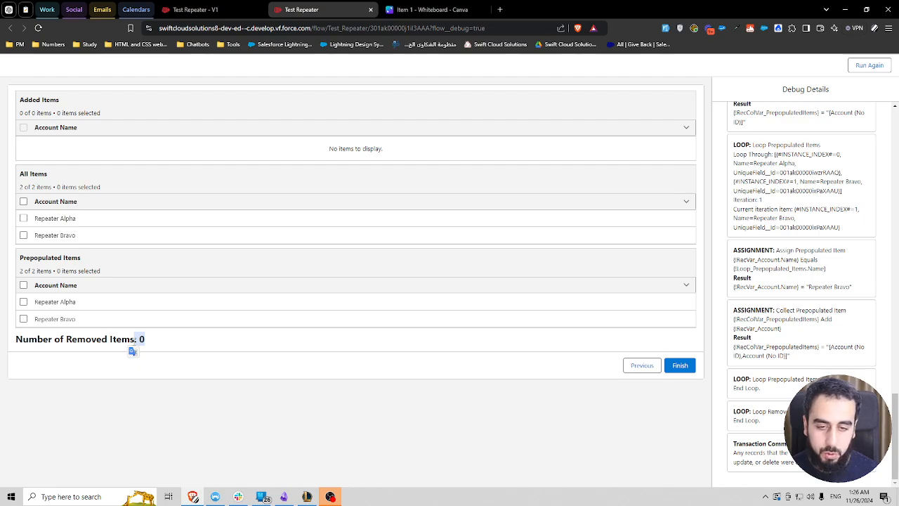
click(404, 348)
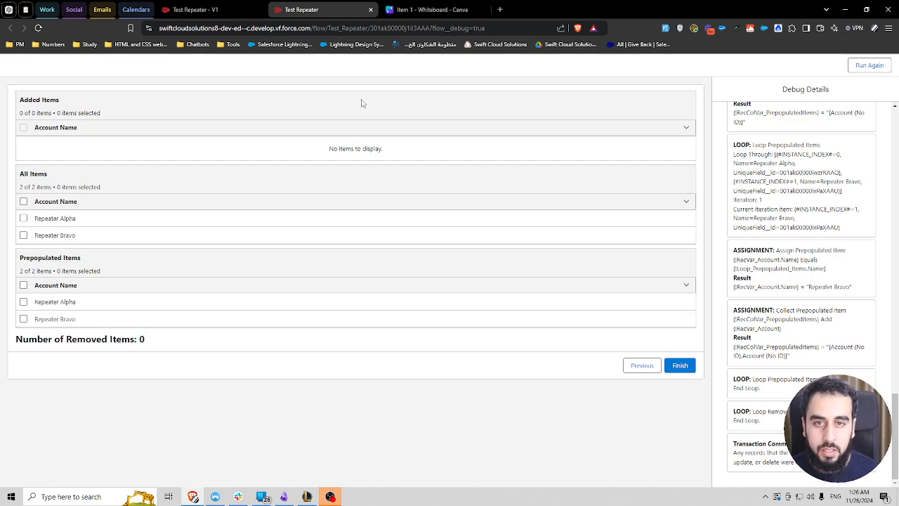